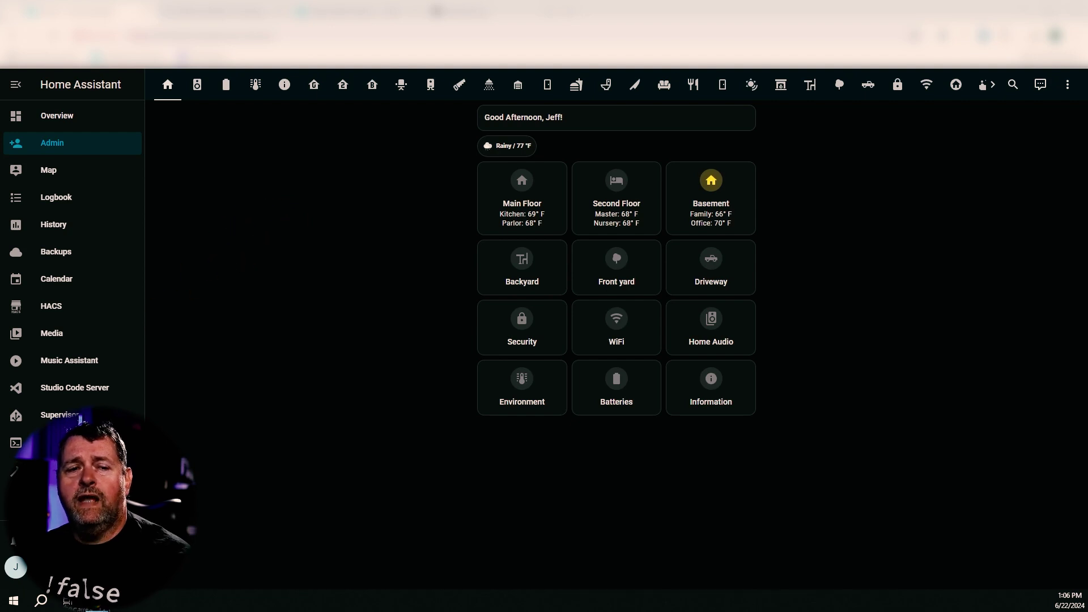
- Inspect the disabled Bluetooth integration's Enable option in Devices & services without enabling it
click(57, 499)
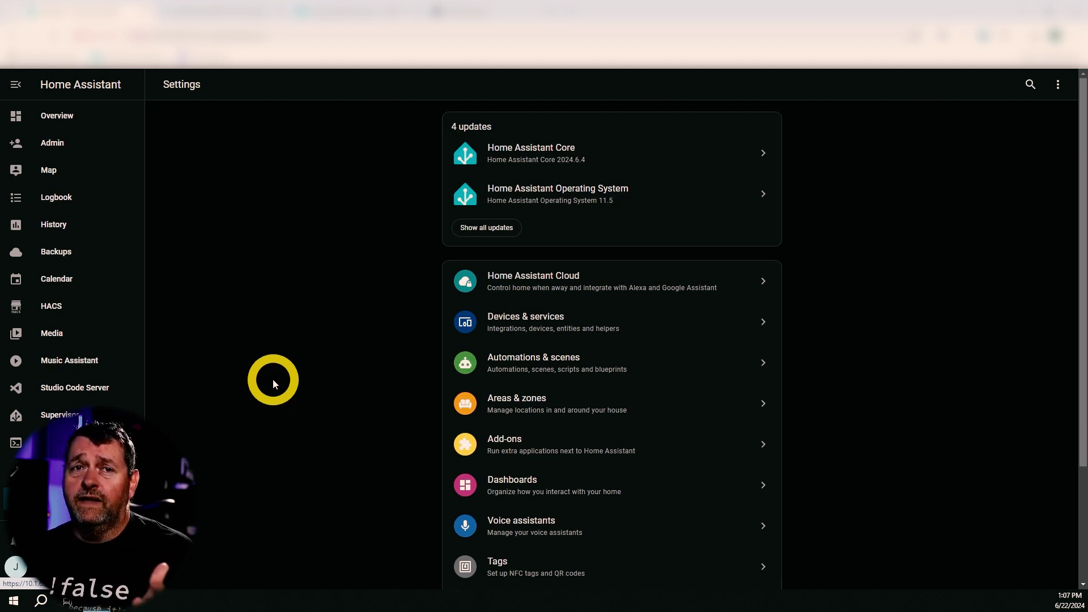
click(521, 331)
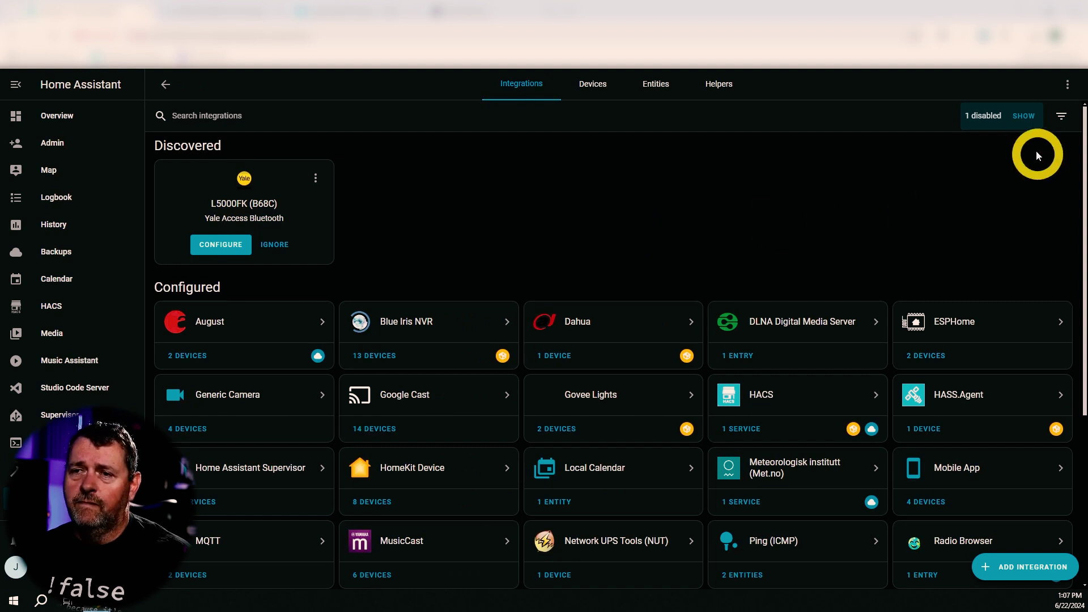
click(1023, 116)
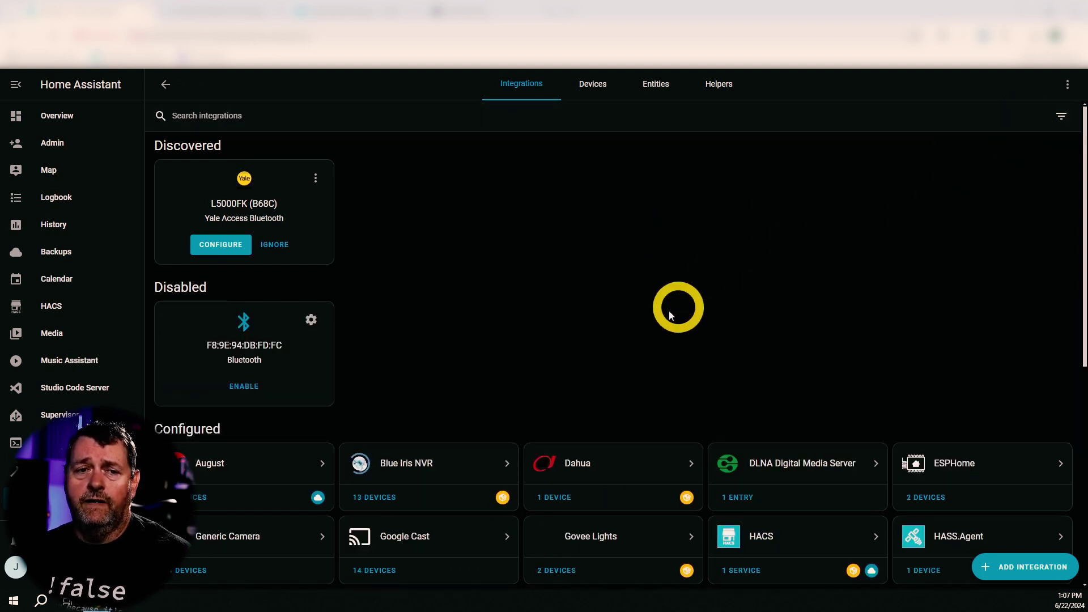
click(314, 319)
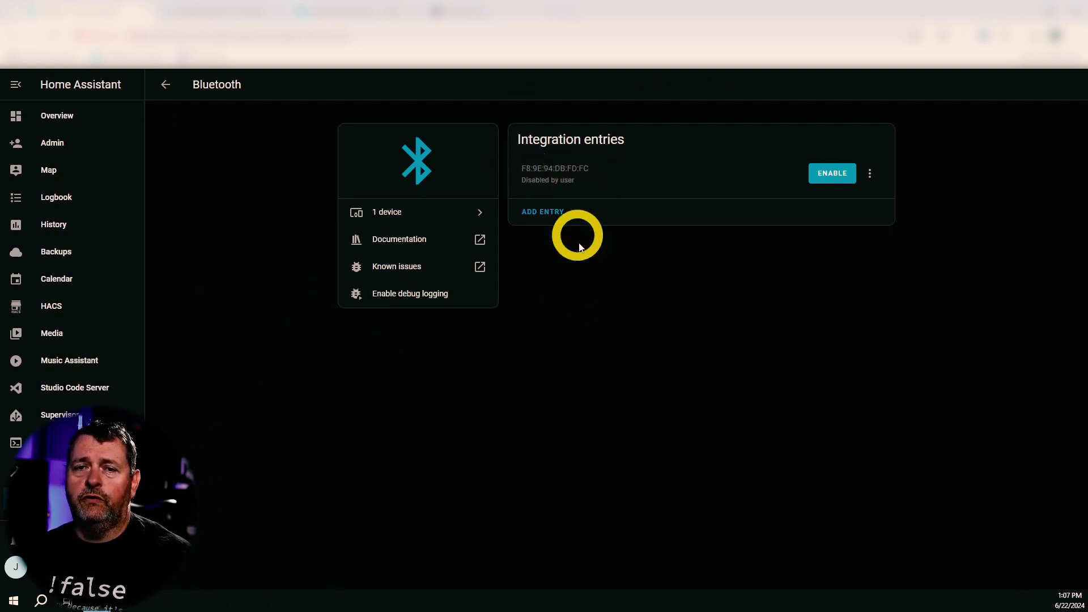
click(868, 173)
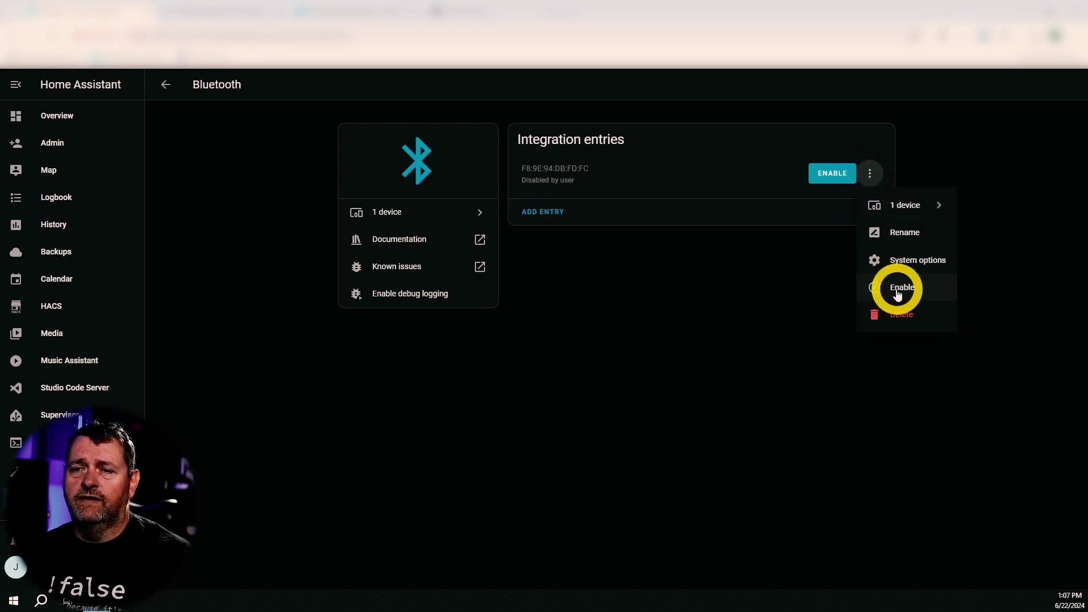
click(731, 292)
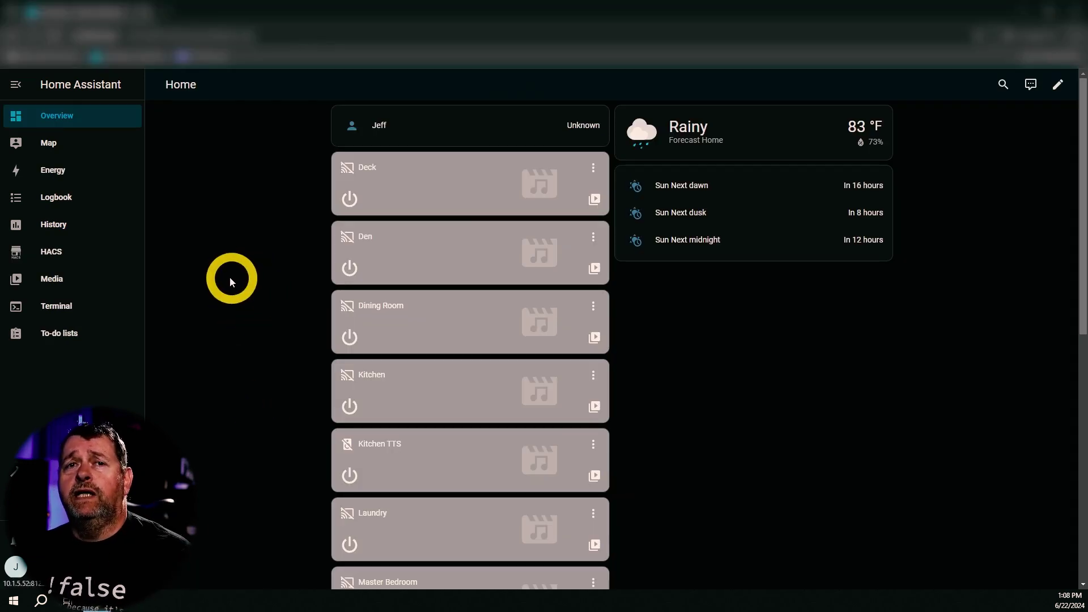
- Find and open the ESPHome add-on in the Add-on Store
click(16, 497)
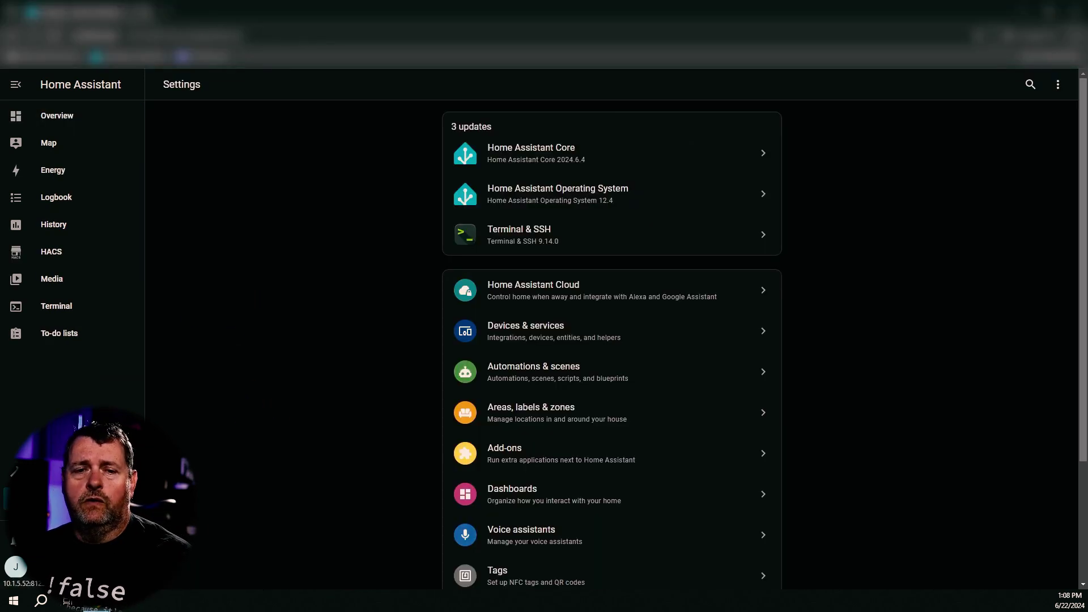
click(531, 446)
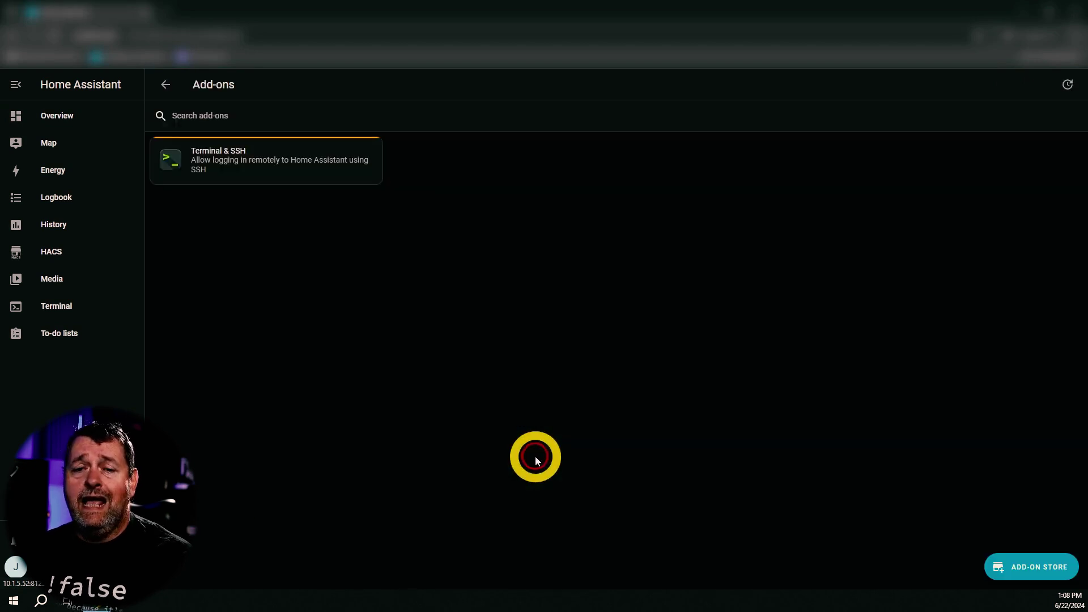
click(1070, 565)
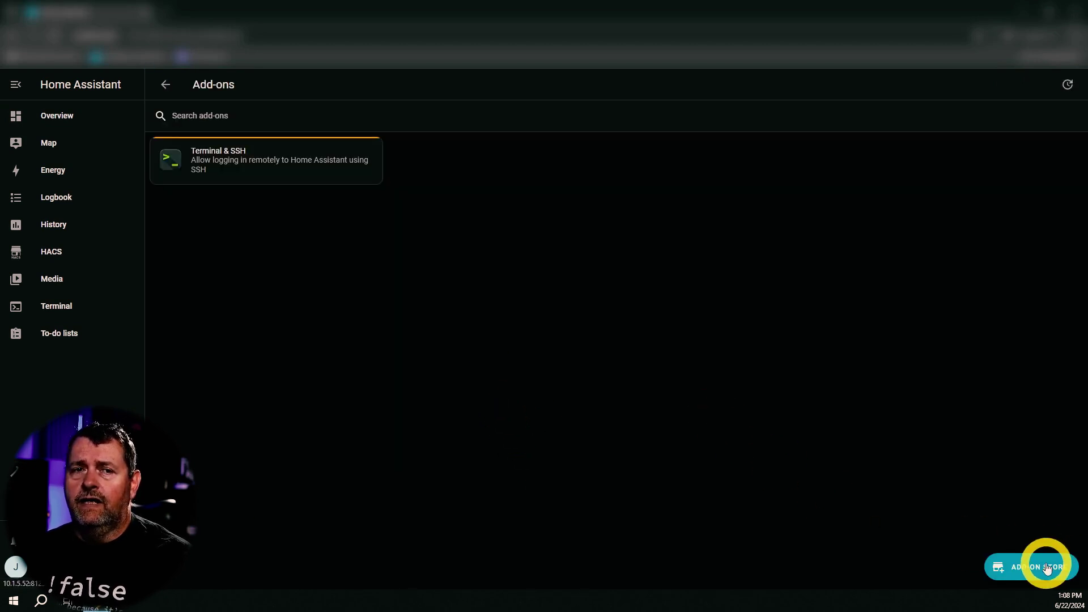
scroll(481, 413, down, 2)
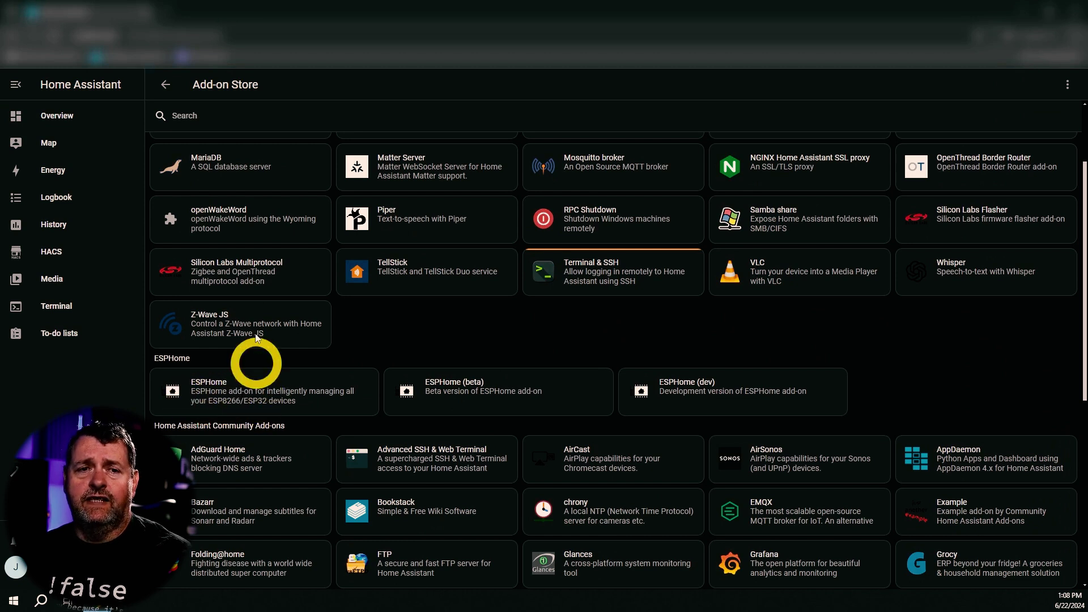
click(253, 389)
- Install ESPHome, turn on its watchdog and start it, then go to the other instance's Settings
click(363, 285)
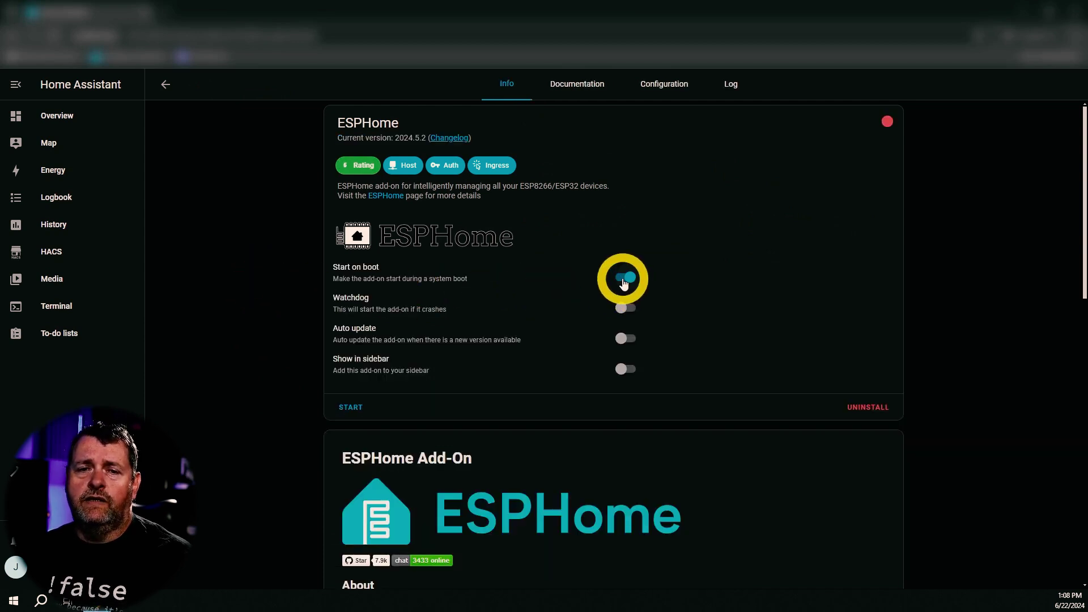
click(625, 310)
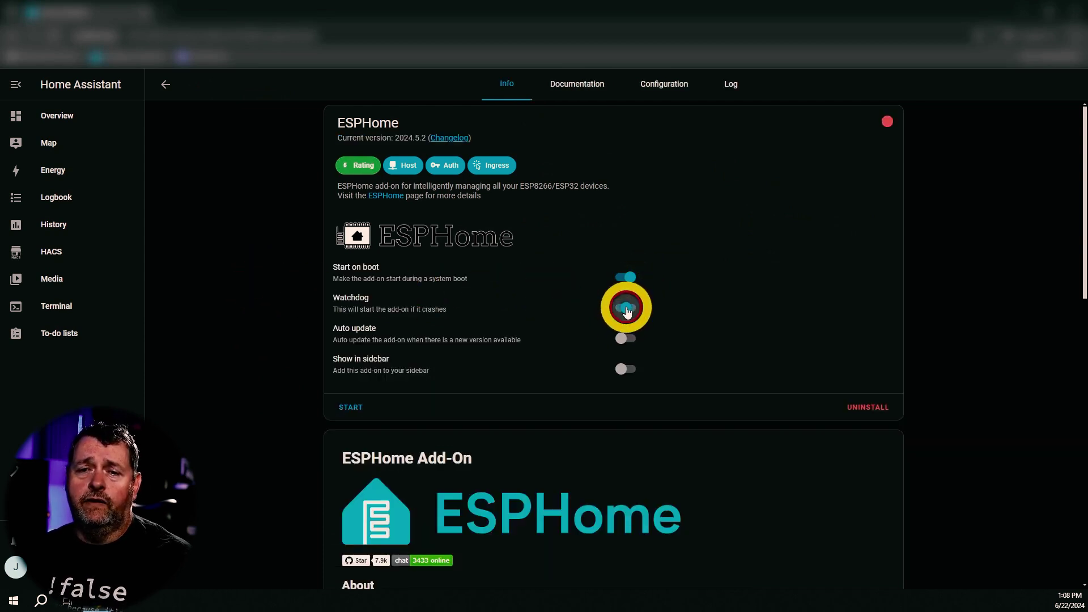
click(351, 407)
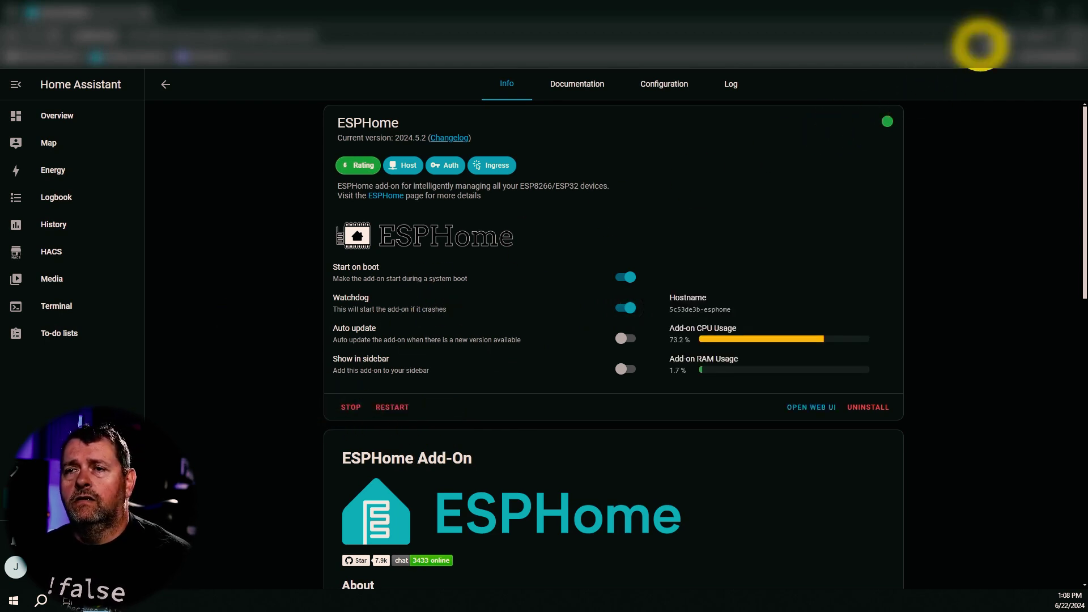
click(997, 22)
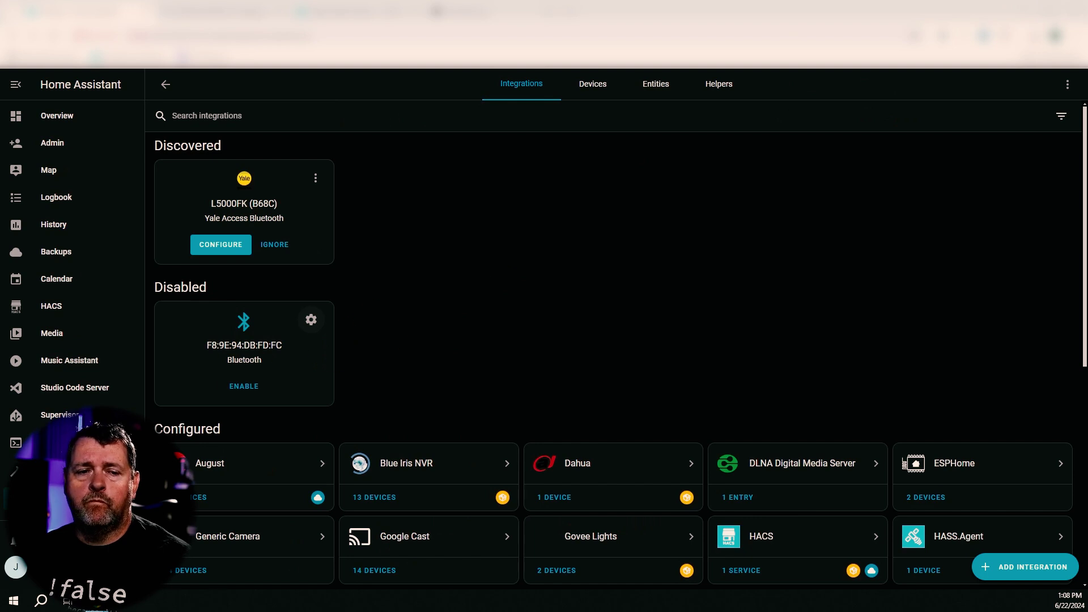
click(68, 483)
- Launch the ESPHome add-on's Web UI from the installed add-ons list
click(533, 456)
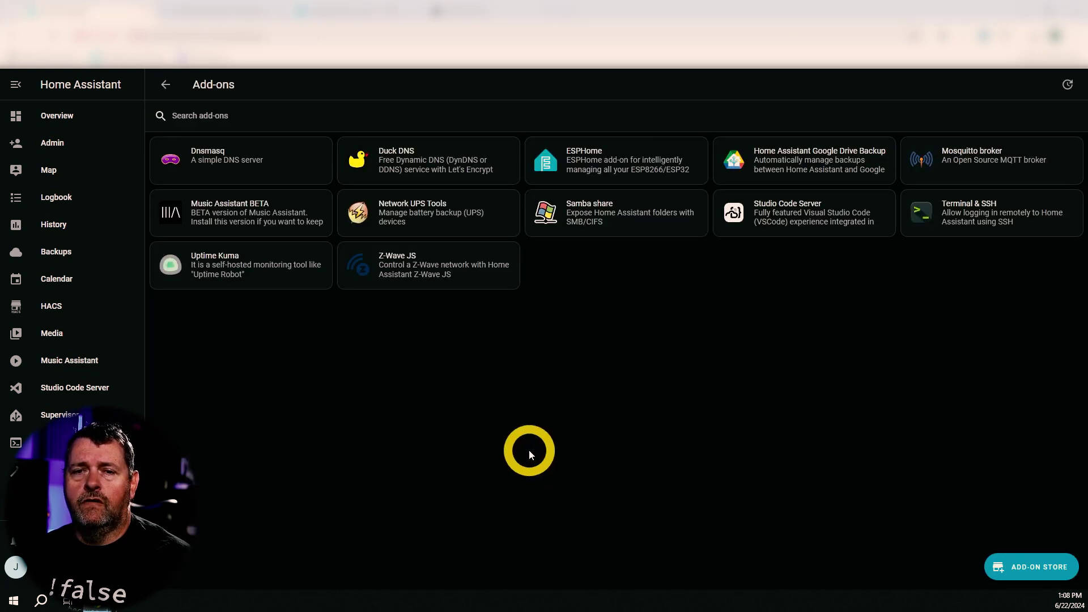
click(578, 163)
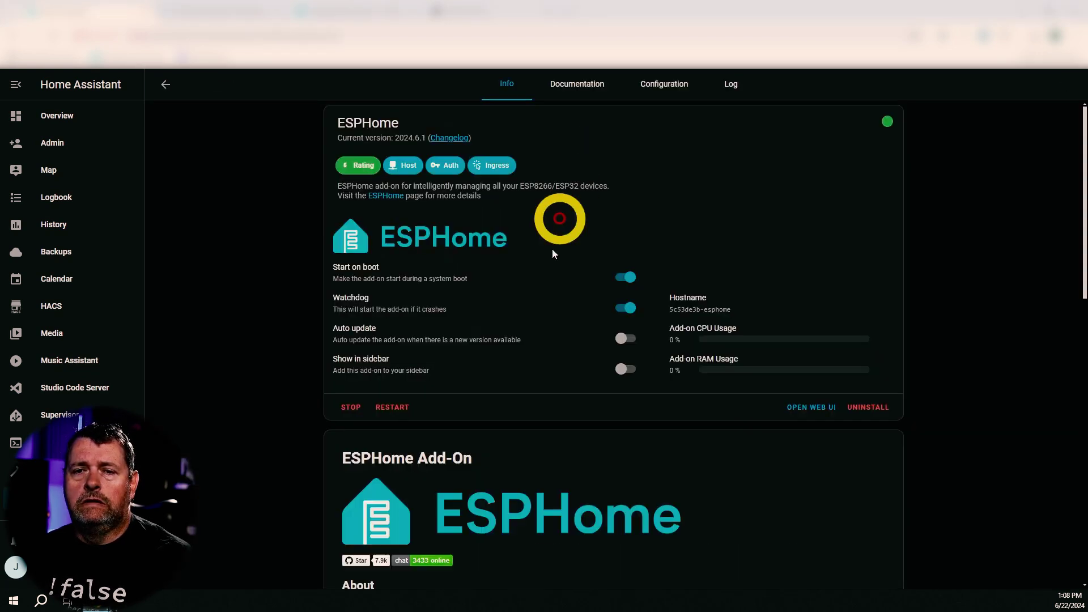
click(802, 414)
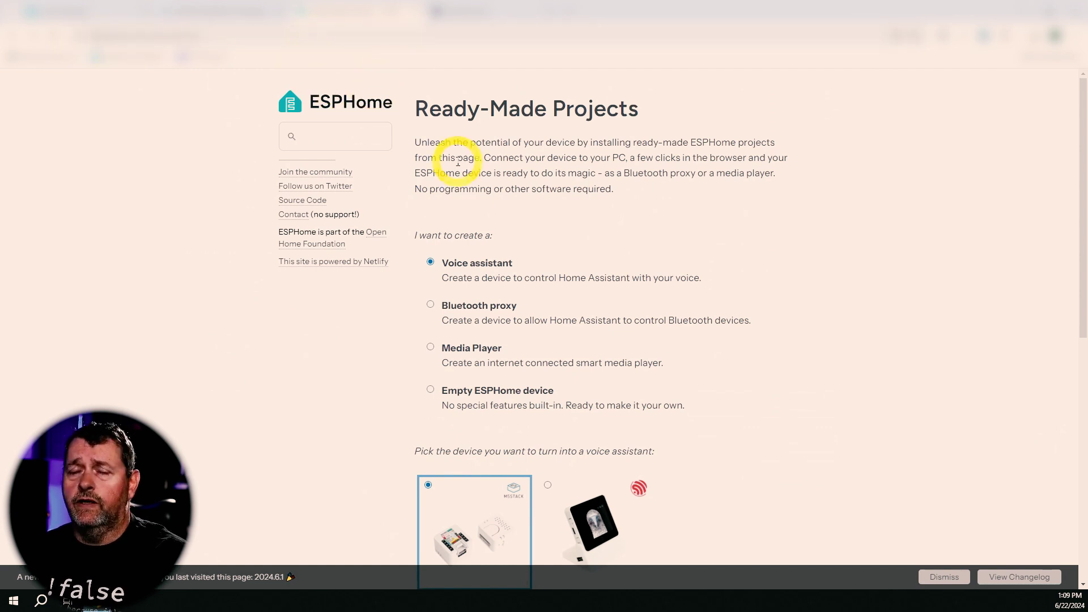
- Choose a Bluetooth proxy build for the M5Stack Atom Lite and begin the USB connection
click(430, 306)
scroll(848, 236, down, 5)
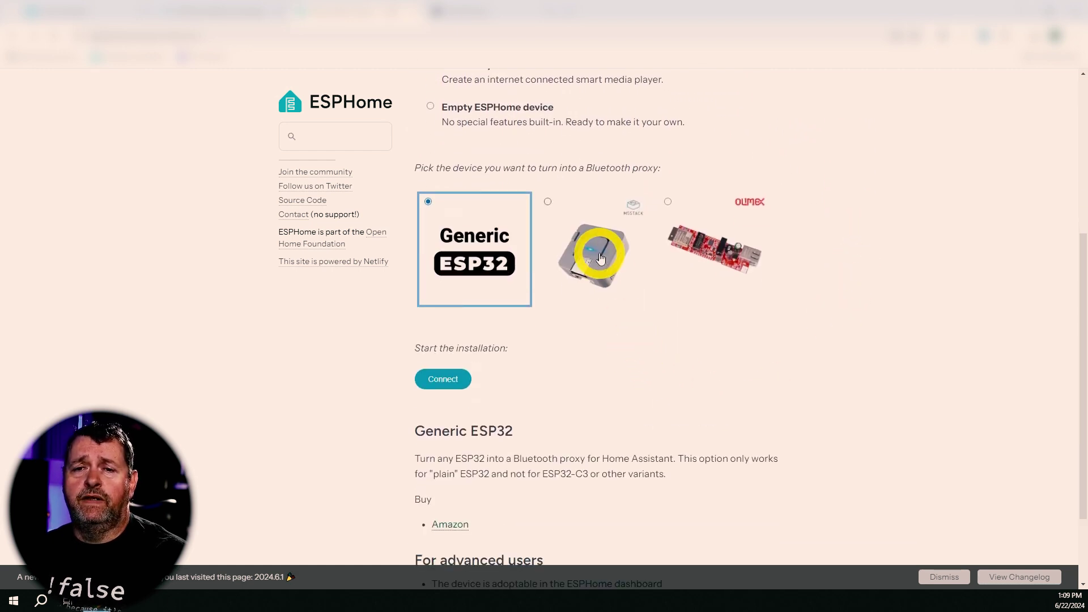
click(600, 258)
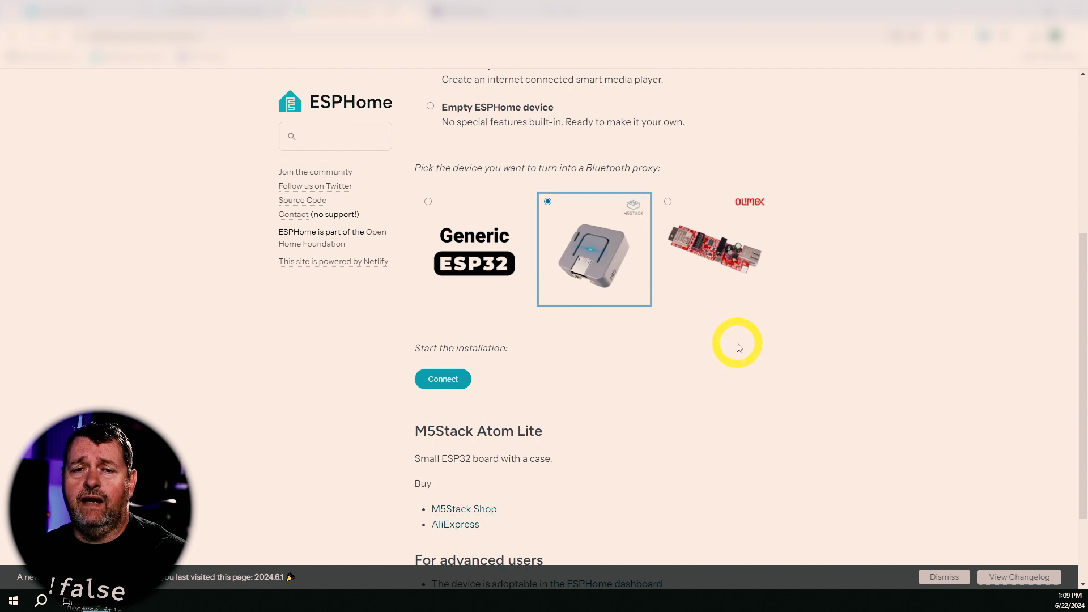
scroll(743, 367, down, 2)
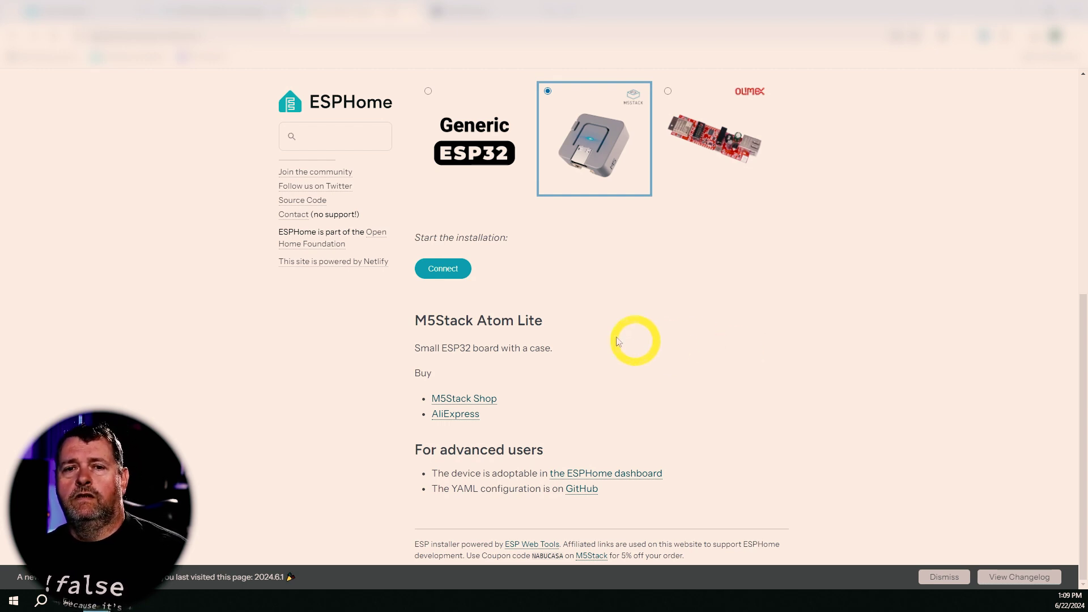
click(449, 275)
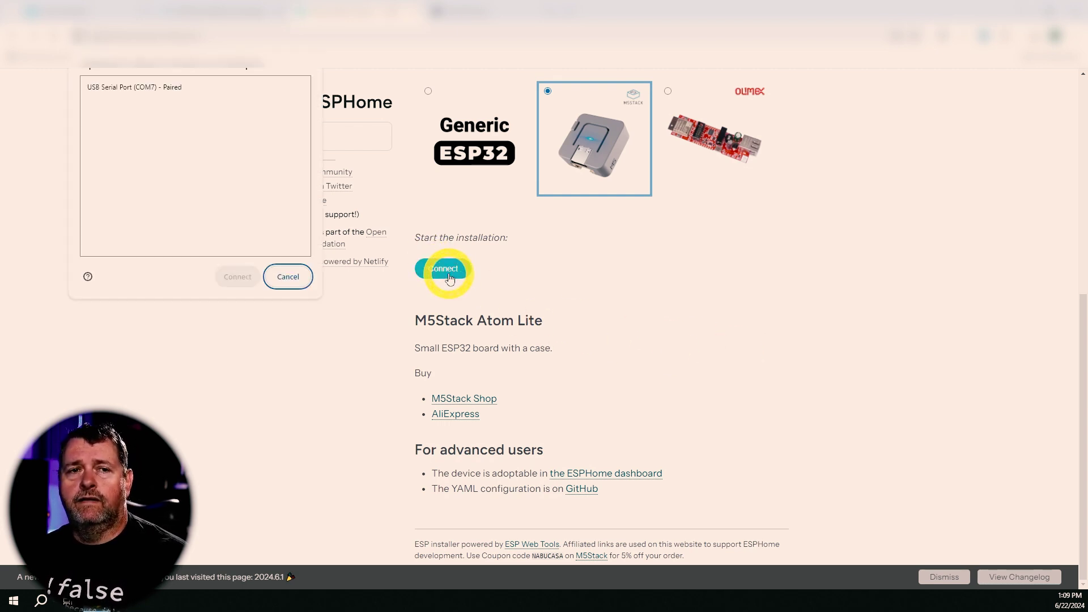
- Connect via USB Serial Port (COM7) and install the Bluetooth Proxy firmware, erasing the device
click(187, 88)
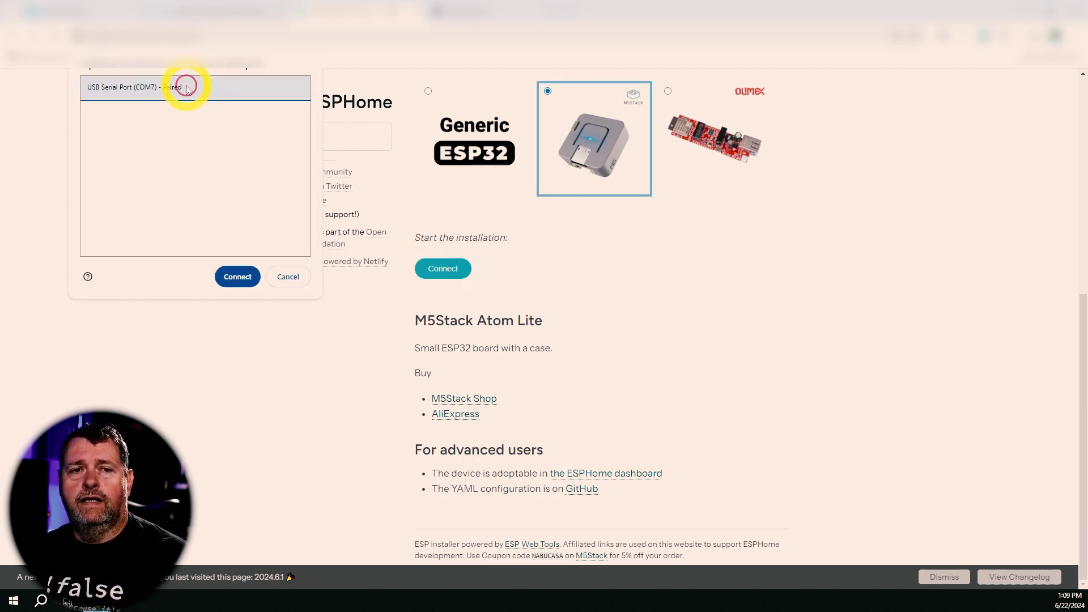
click(237, 276)
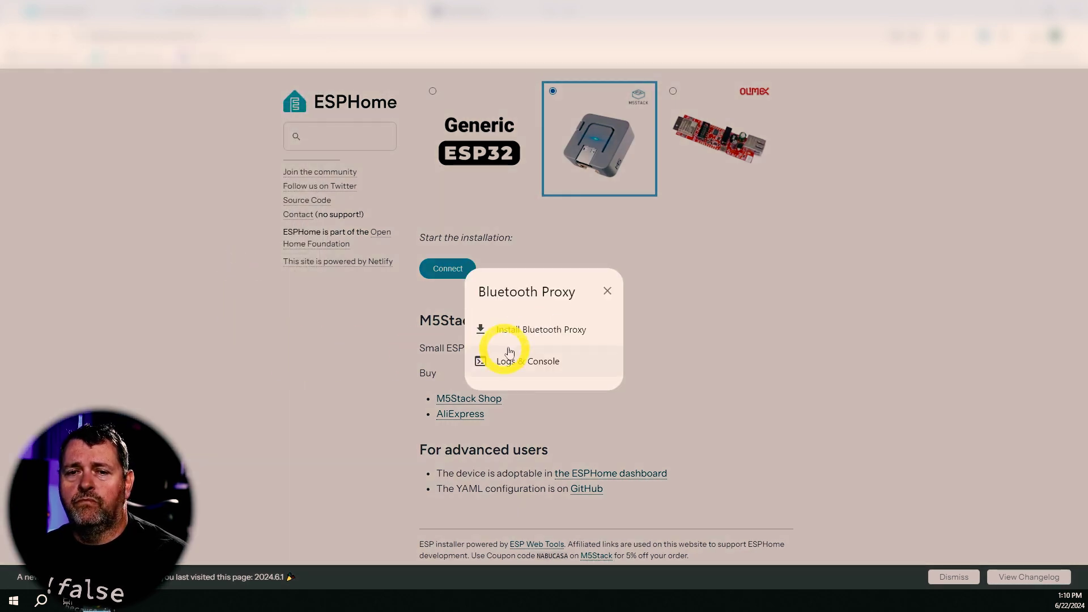
click(538, 331)
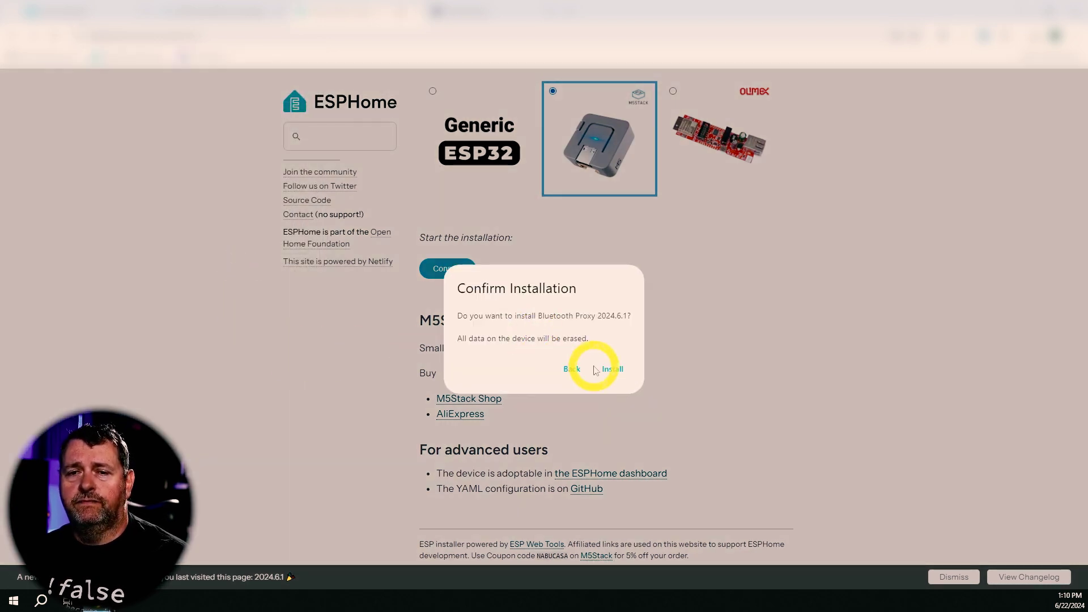
click(613, 369)
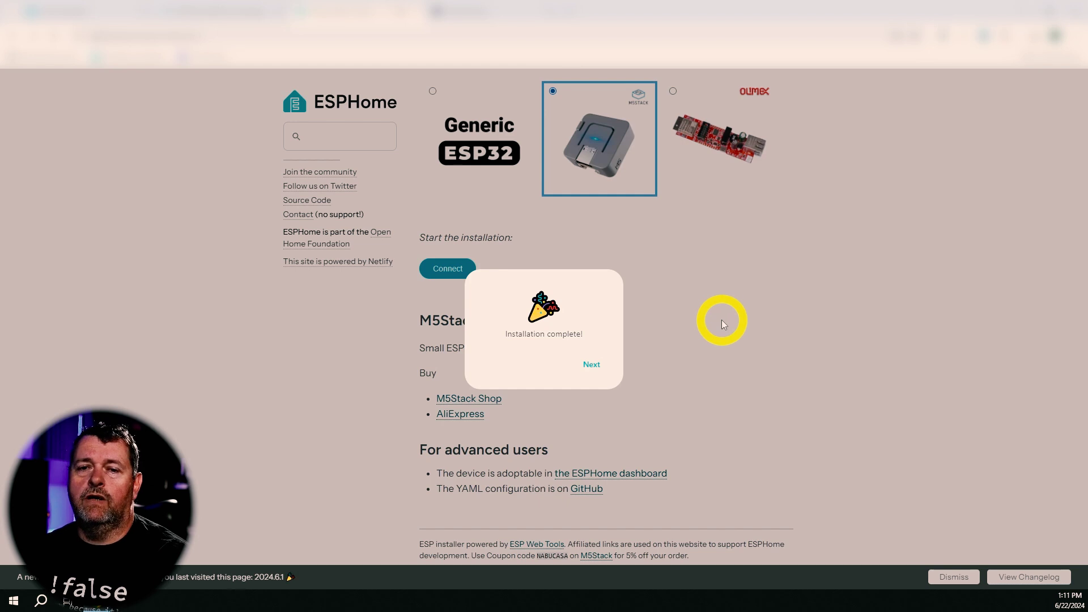
- Join the Atom Lite to the chosen Wi-Fi network with its password, skipping Home Assistant setup
click(591, 364)
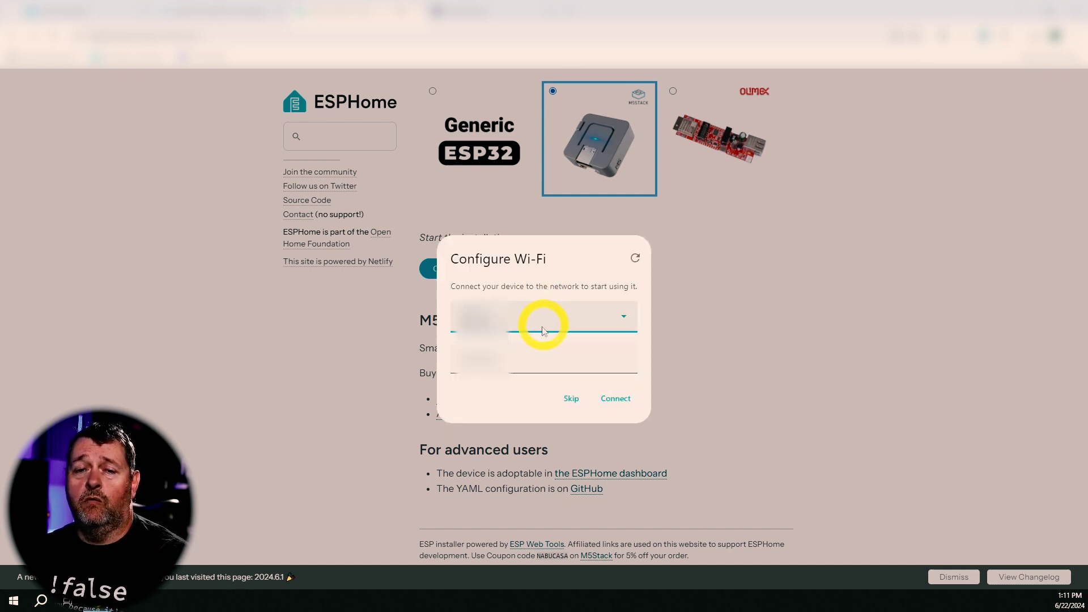
click(522, 364)
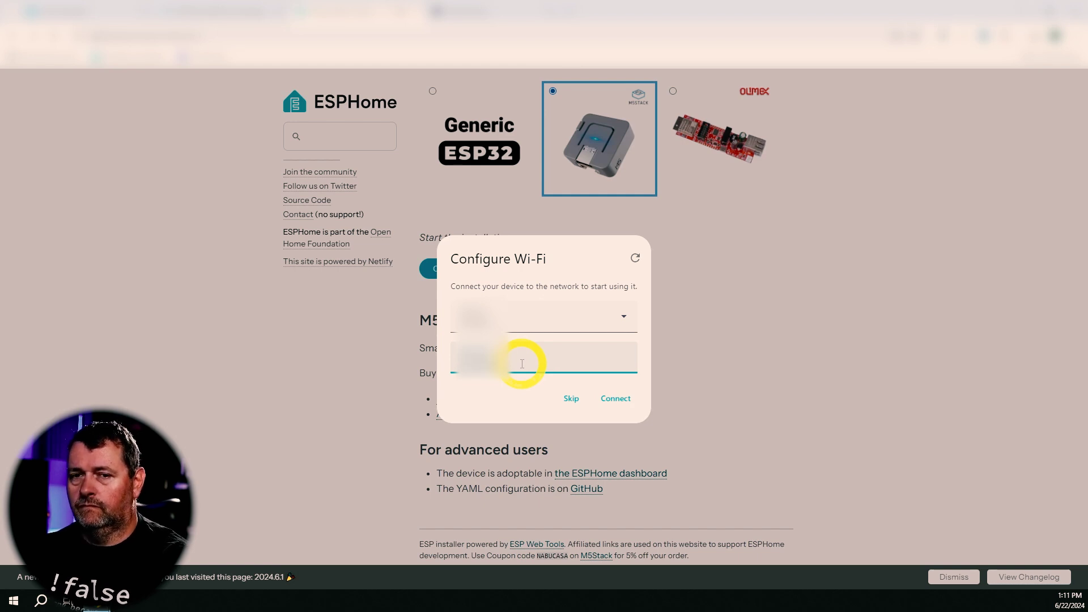
click(617, 398)
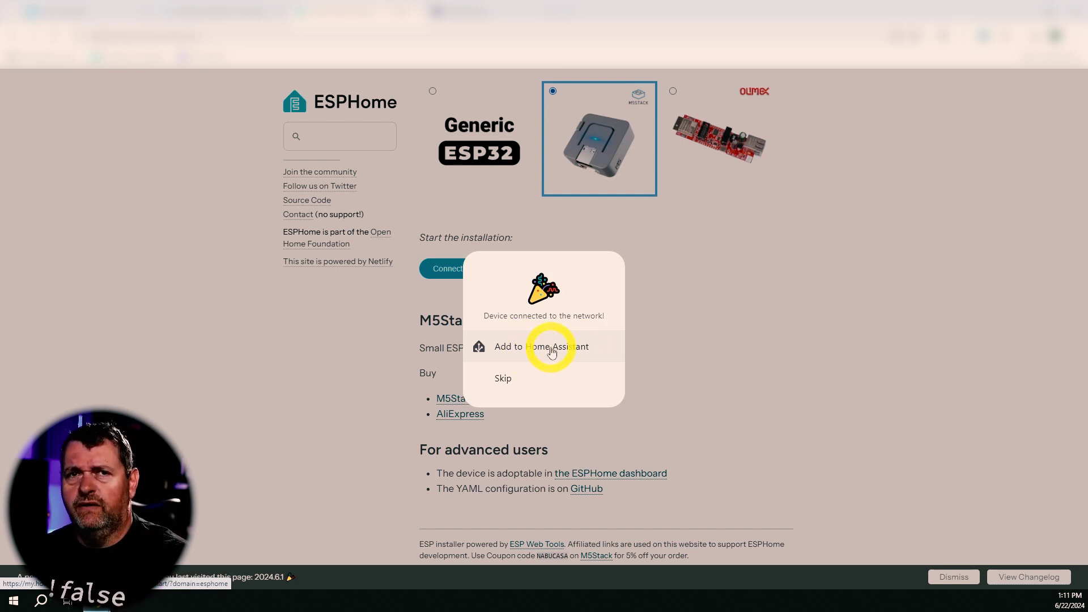
click(504, 379)
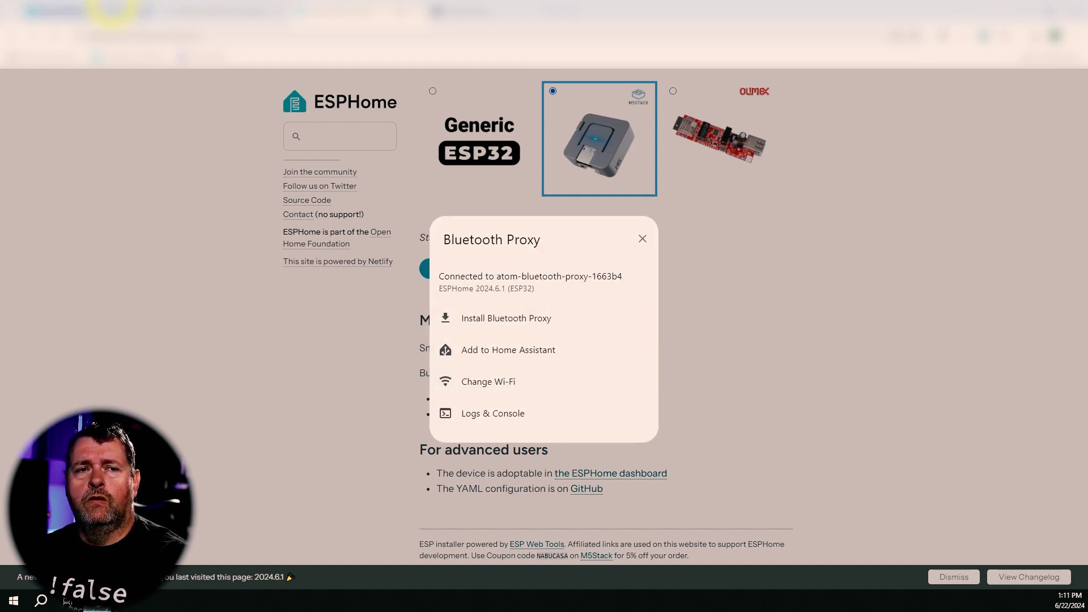
- Start adopting Bluetooth Proxy 1663b4 and renaming it 'Kitchen BLE Proxy', then cancel the dialog
click(116, 11)
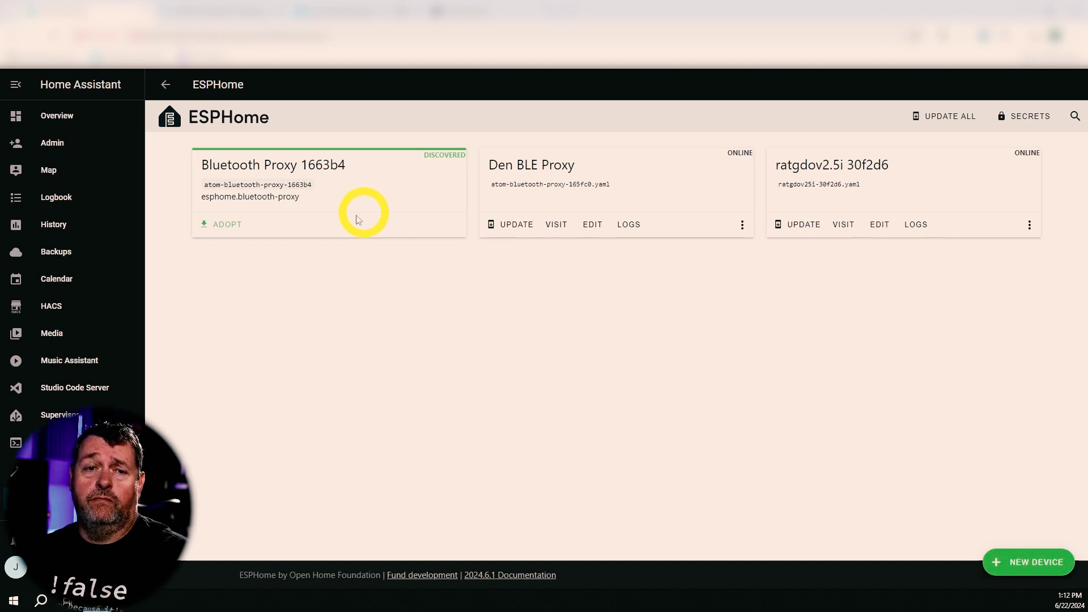
click(229, 225)
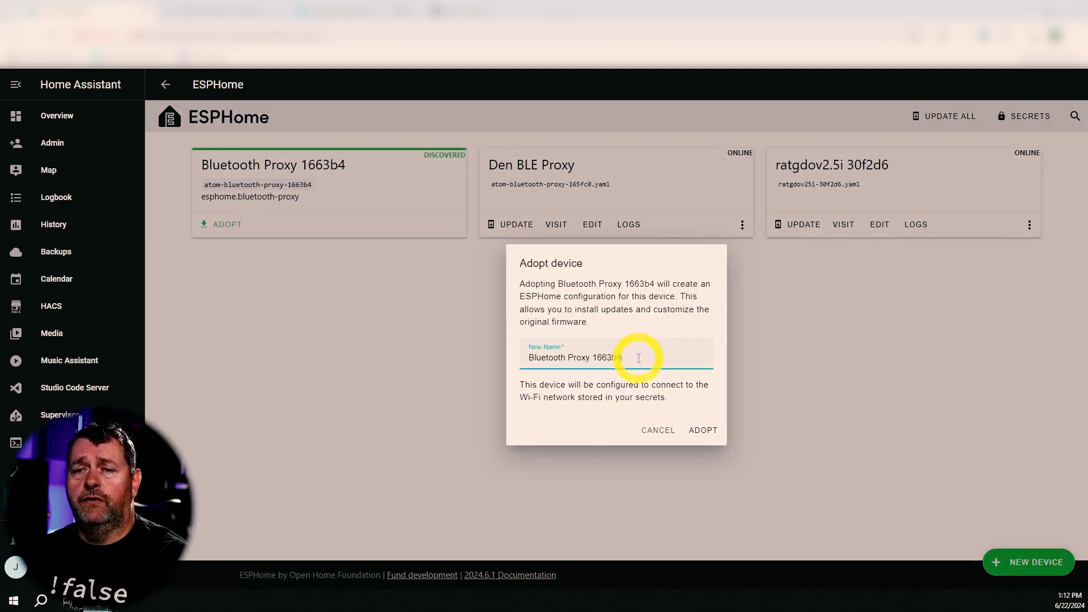
drag(638, 358, 512, 358)
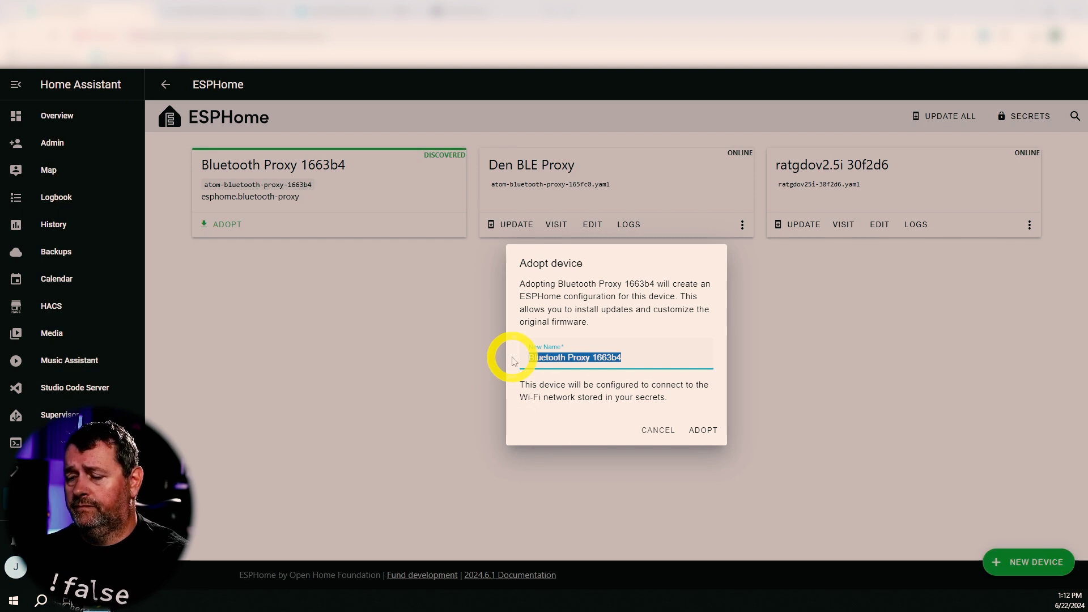
text(Kitchen BLE Proxy)
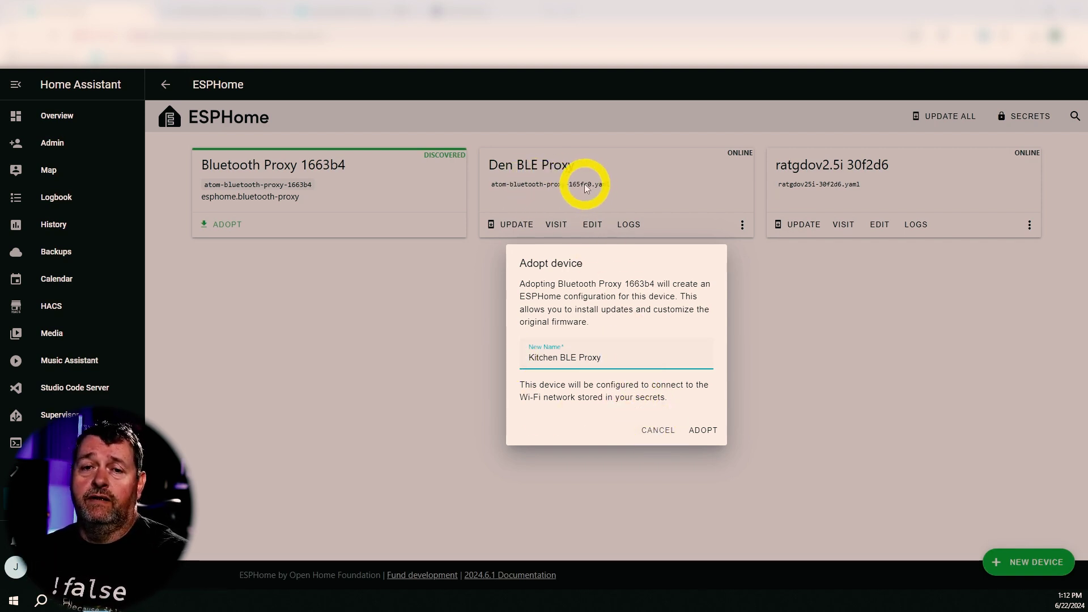
click(658, 430)
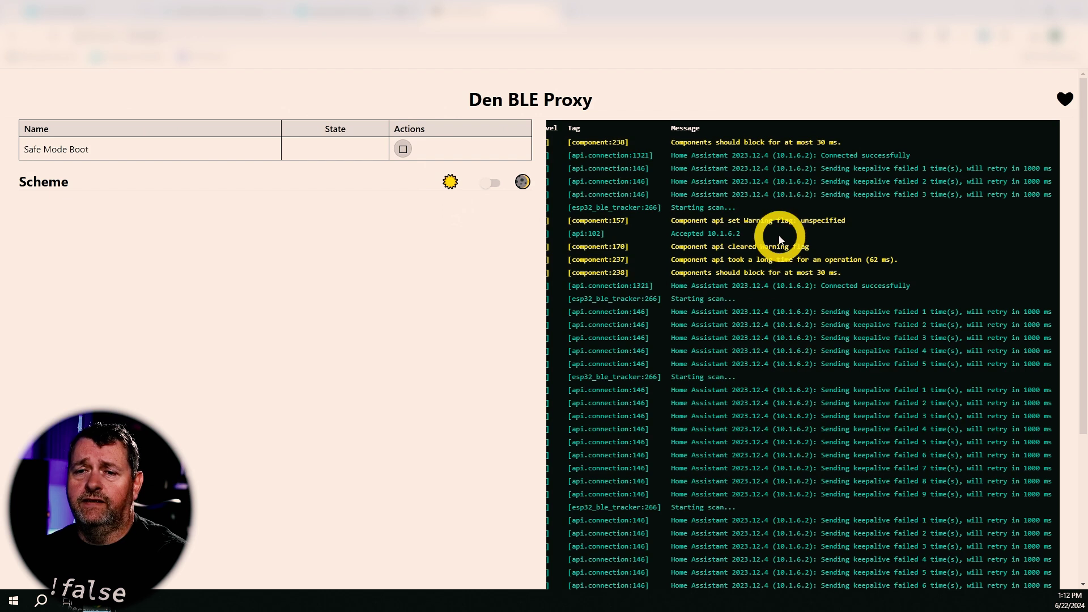
scroll(777, 236, down, 5)
scroll(779, 230, up, 10)
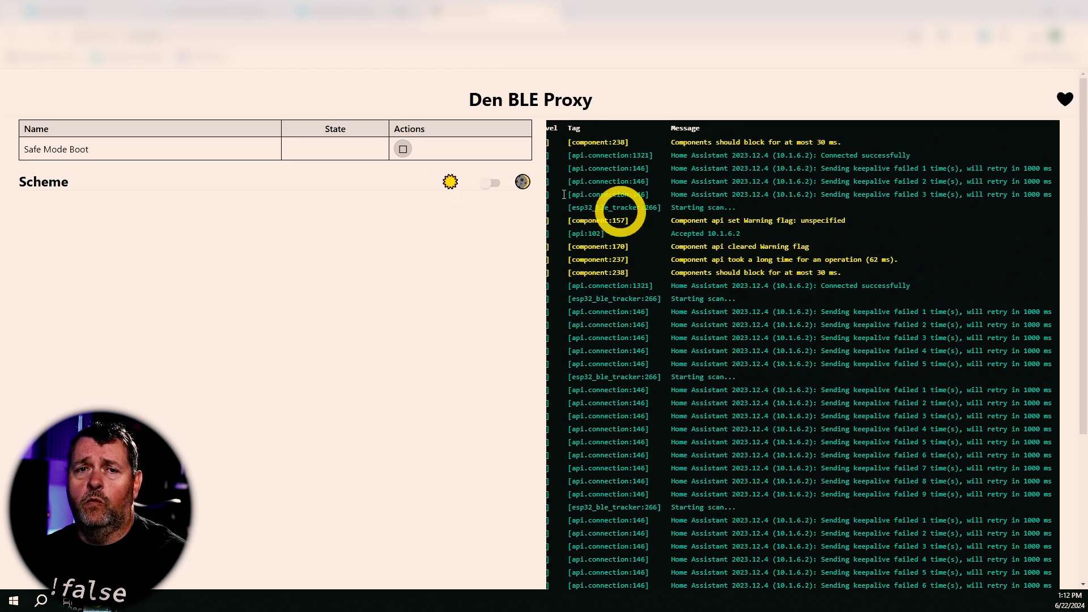
click(354, 13)
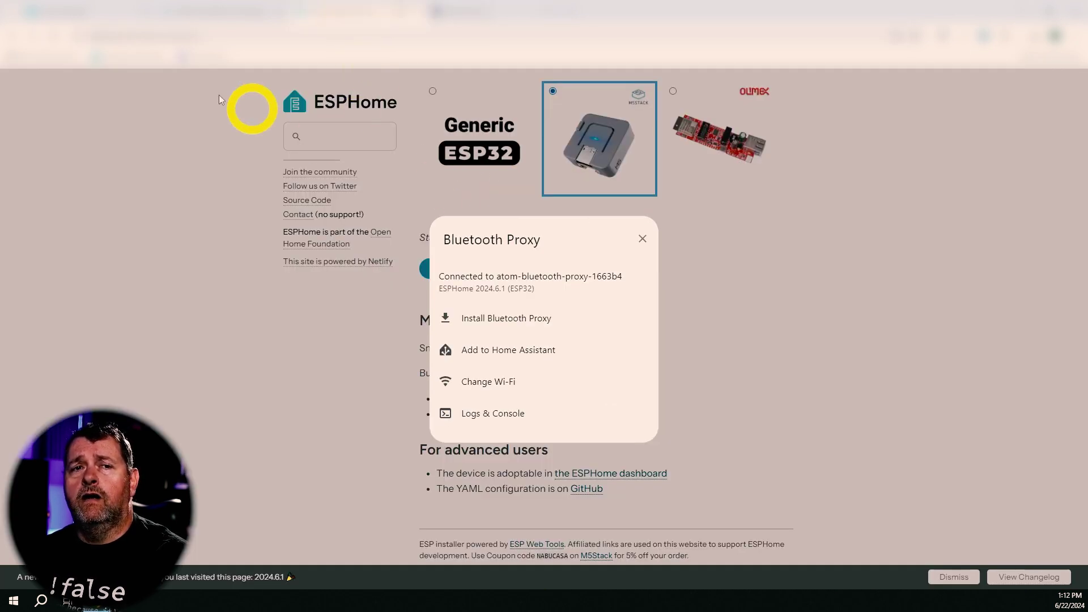
click(74, 11)
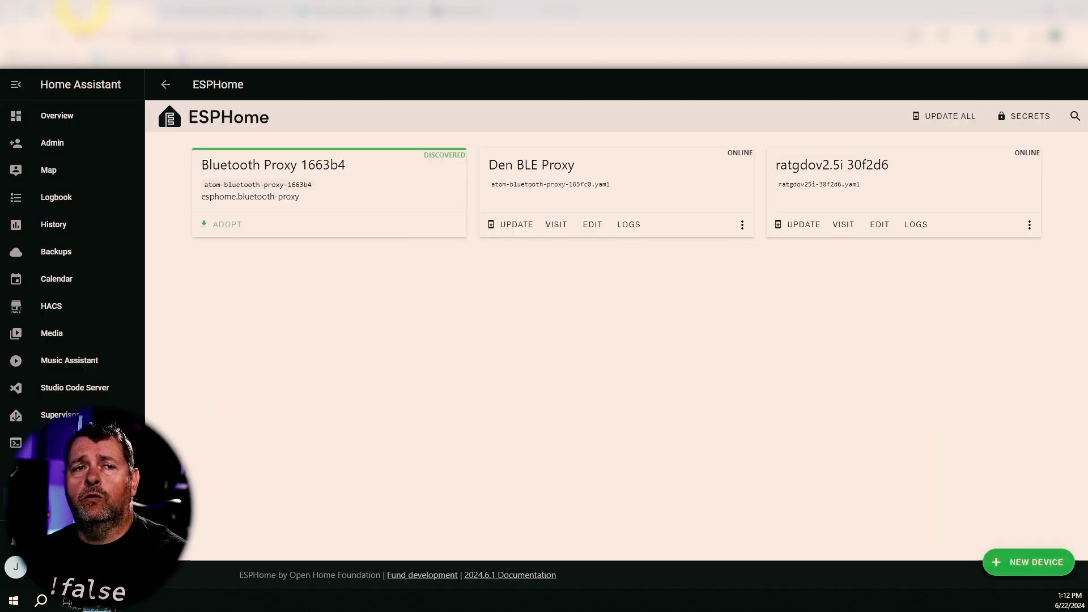
click(593, 224)
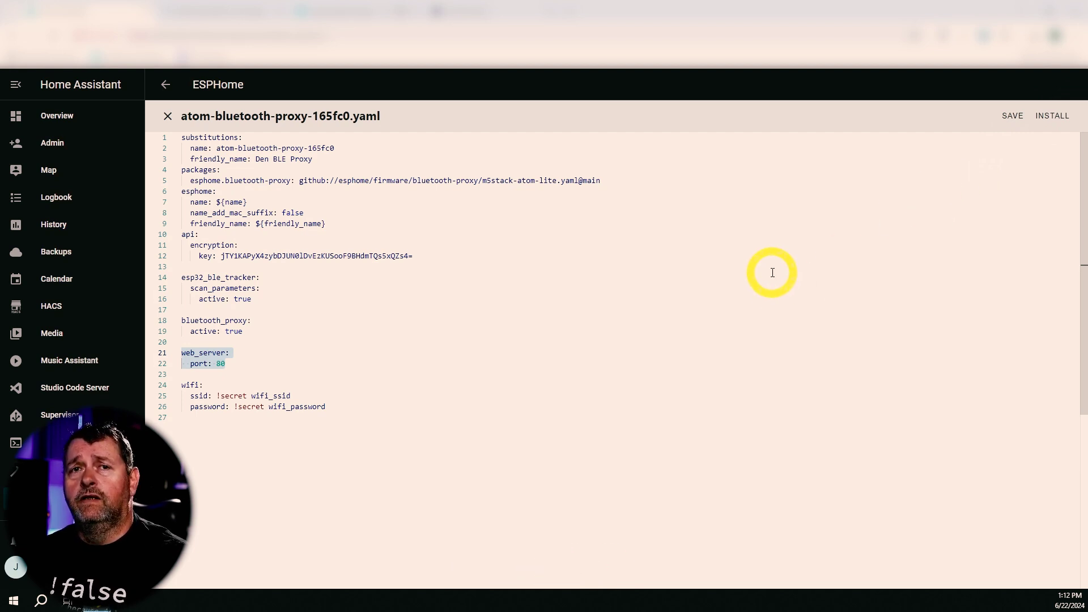
- View the Den BLE Proxy's web page with its Safe Mode Boot control and live logs
click(509, 12)
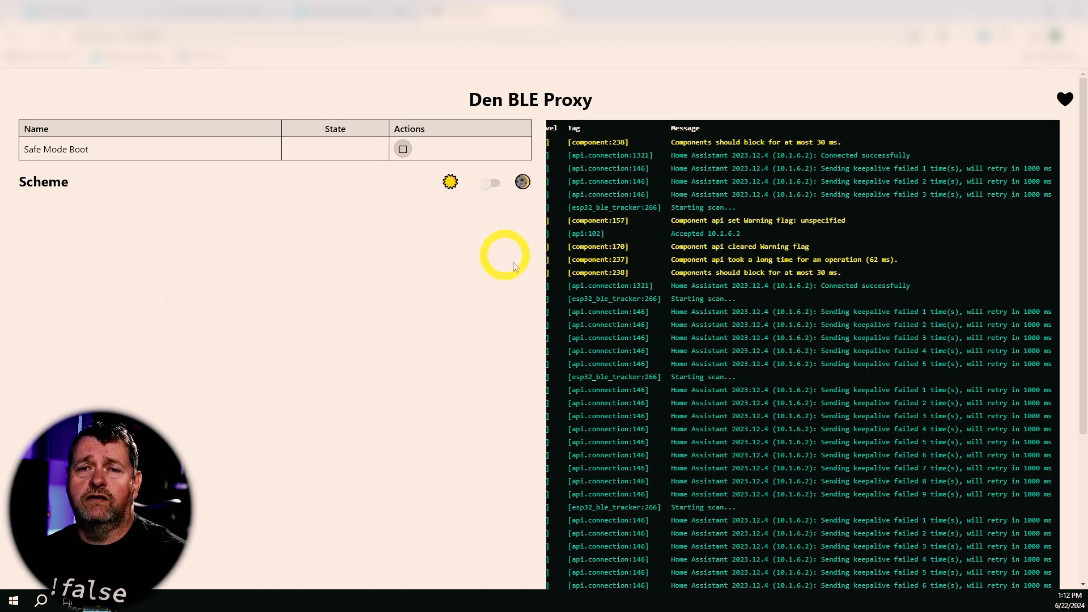
scroll(668, 320, down, 4)
scroll(726, 365, up, 4)
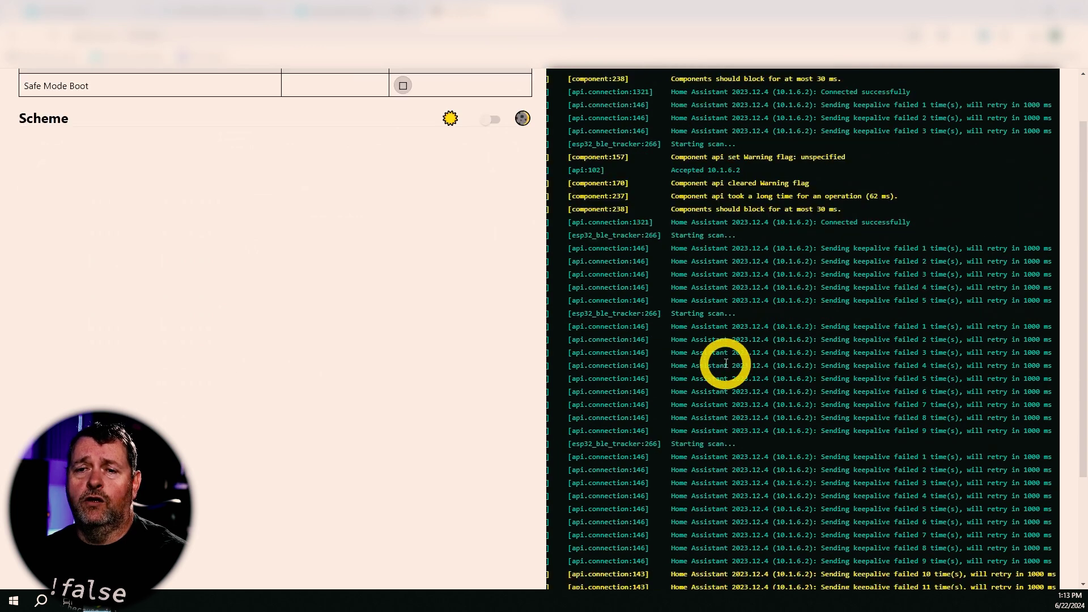